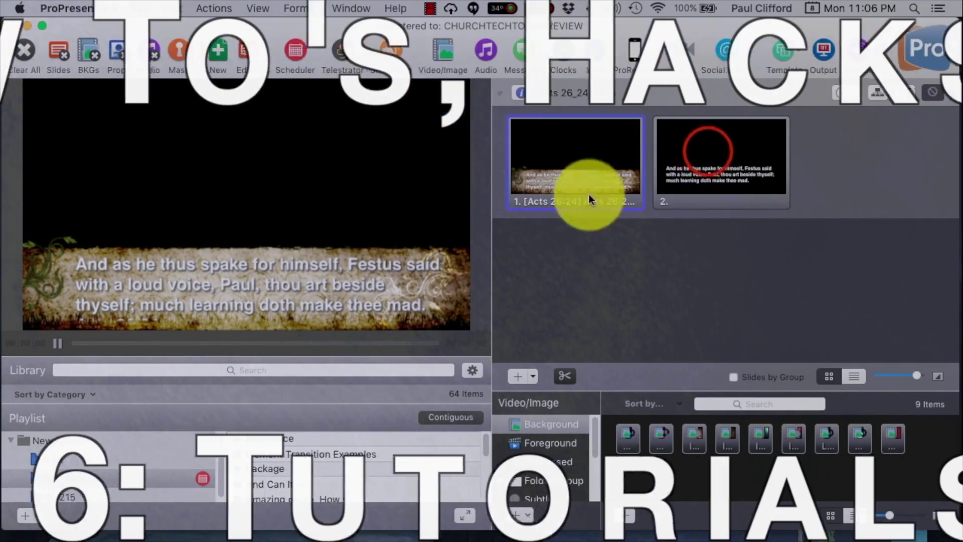
# - Open slide 2 of 'Immortal Invisible (normal)' in the editor
pyautogui.click(709, 156)
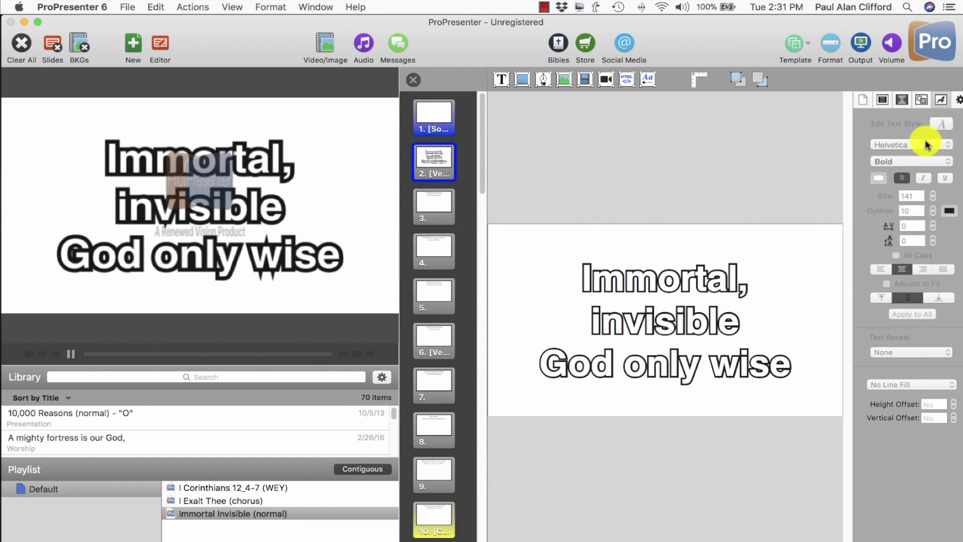
# - Select all three lyric lines and set them to Helvetica Neue Bold
pyautogui.click(953, 147)
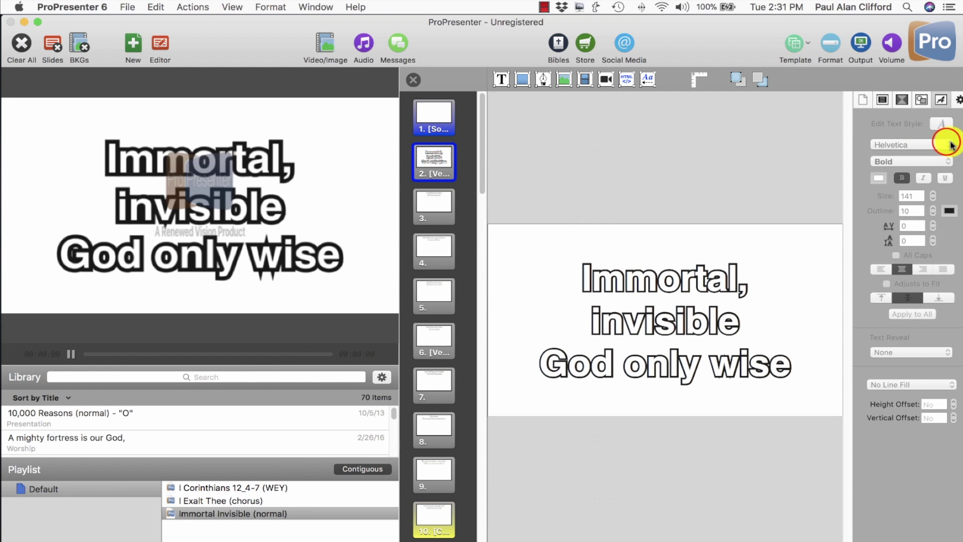
pyautogui.doubleClick(633, 316)
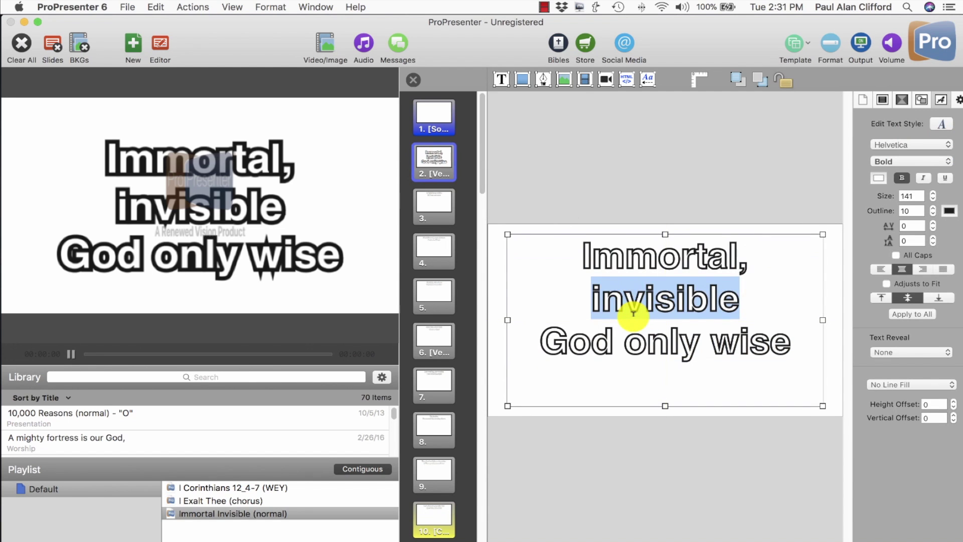
pyautogui.press('super+a')
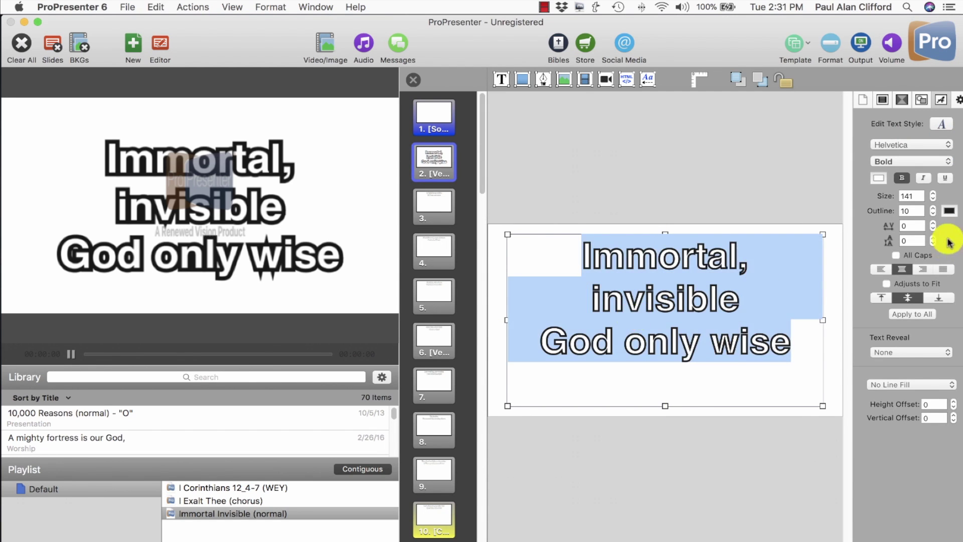
pyautogui.click(945, 146)
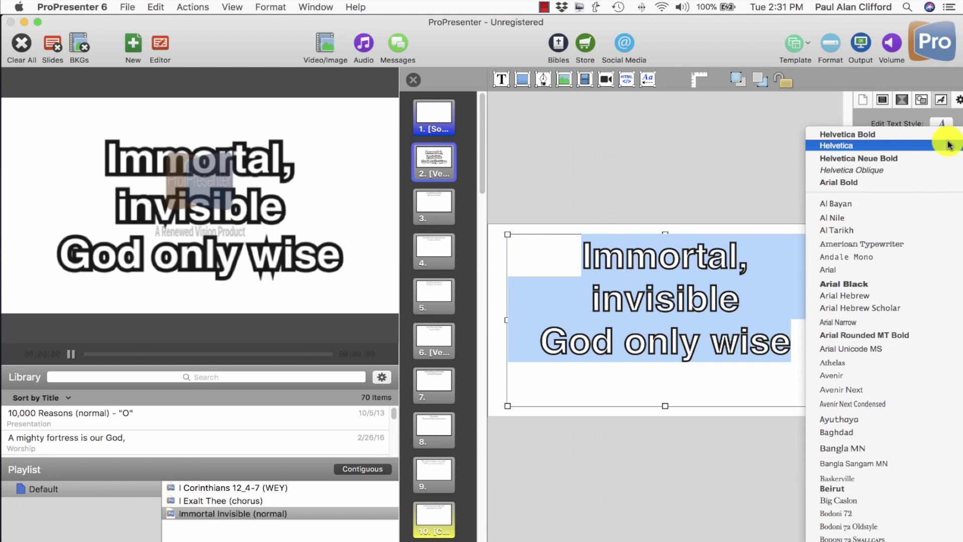
pyautogui.click(939, 157)
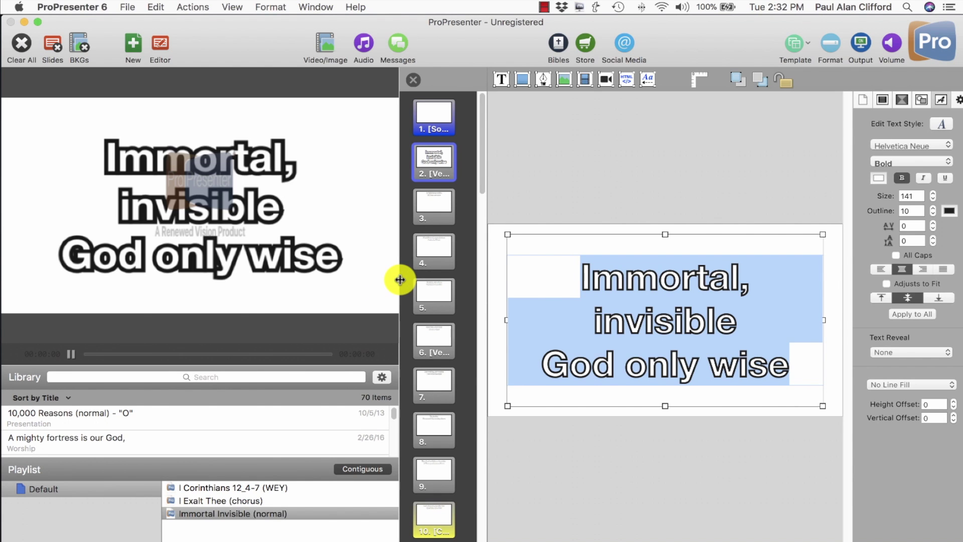
# - Switch the lyric font to Helvetica with the Bold style
pyautogui.click(949, 146)
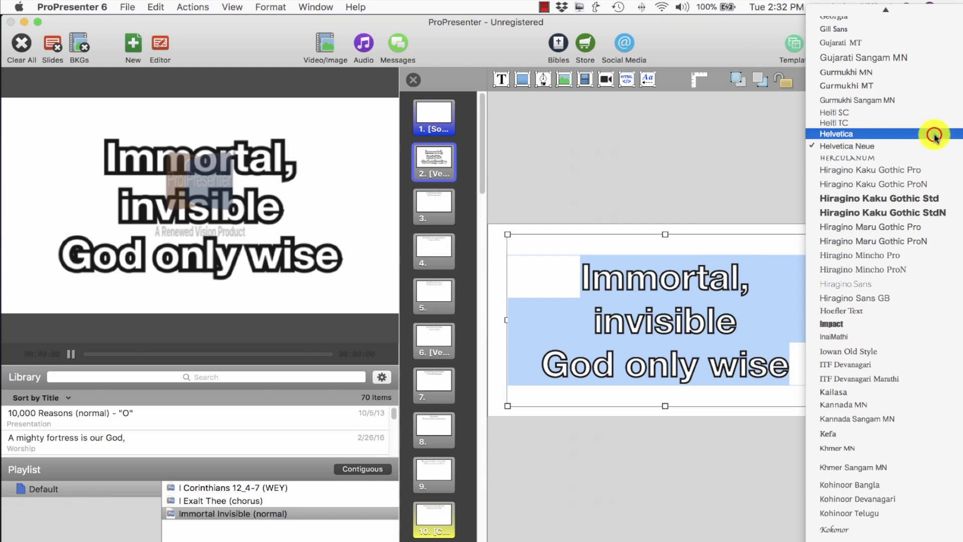
pyautogui.click(943, 133)
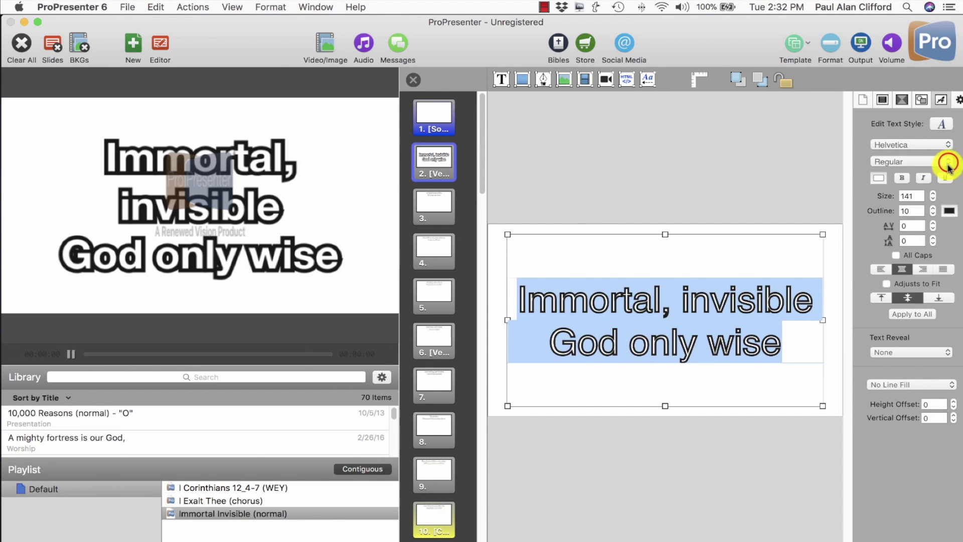
pyautogui.click(947, 163)
pyautogui.click(920, 206)
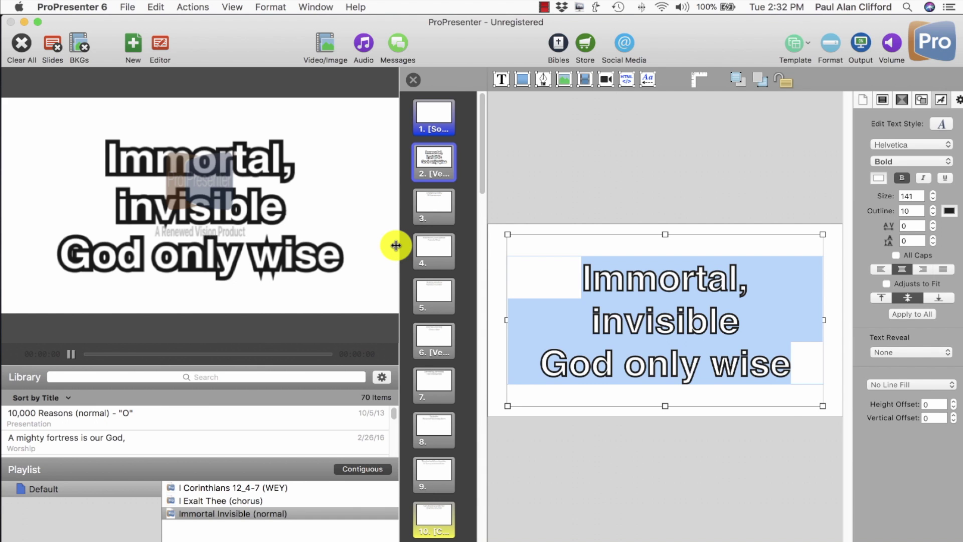
# - Open the Telestrator and draw strokes marking the horn on the w of 'wise'
pyautogui.press('super+t')
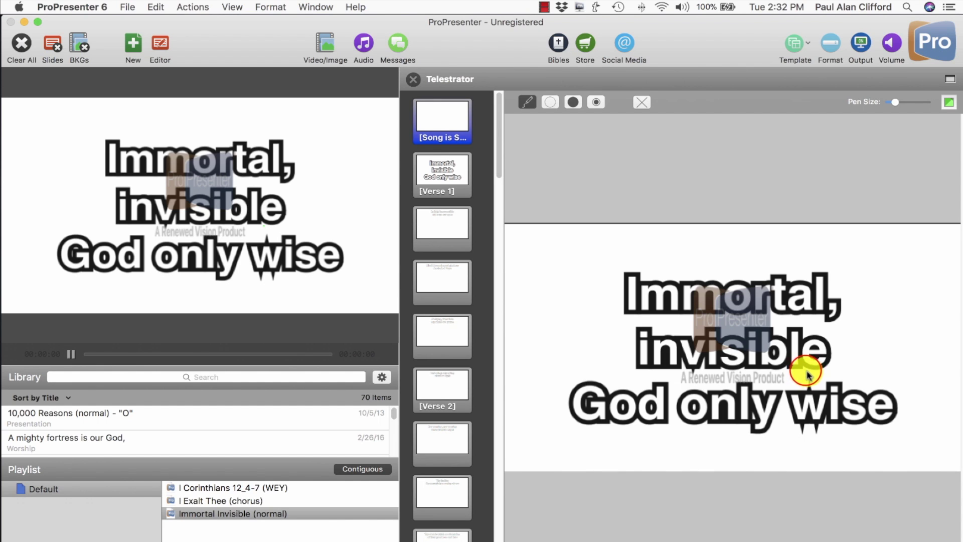
pyautogui.moveTo(806, 374); pyautogui.dragTo(809, 381)
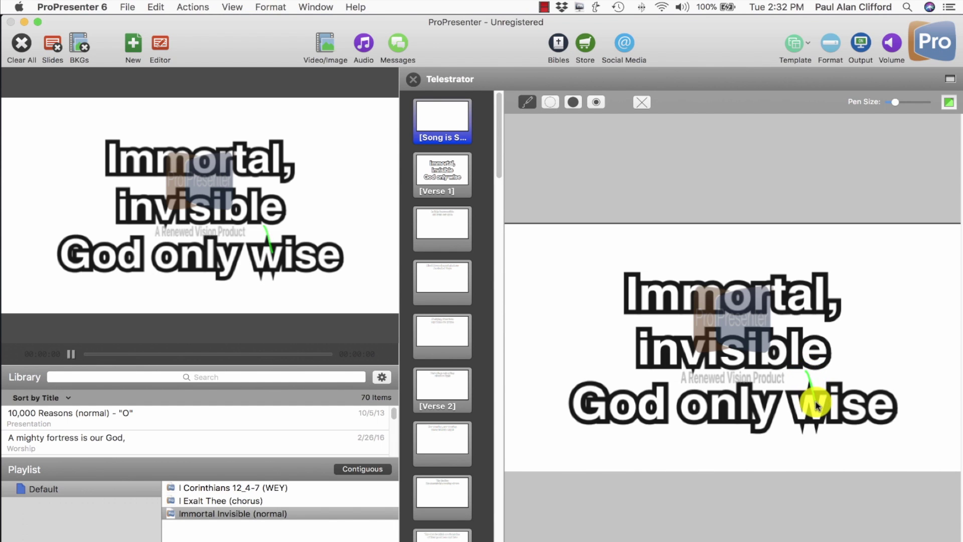
pyautogui.moveTo(819, 423); pyautogui.dragTo(822, 437)
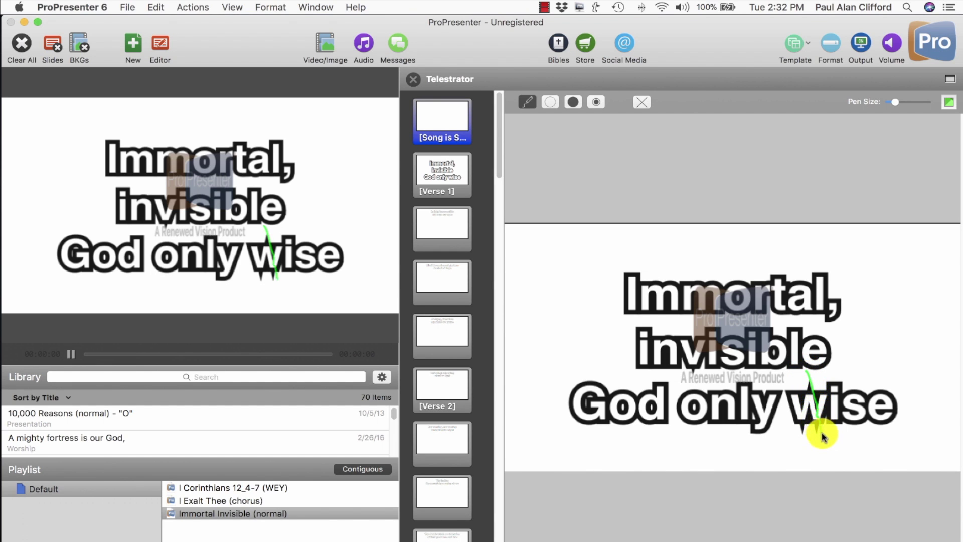
pyautogui.click(797, 436)
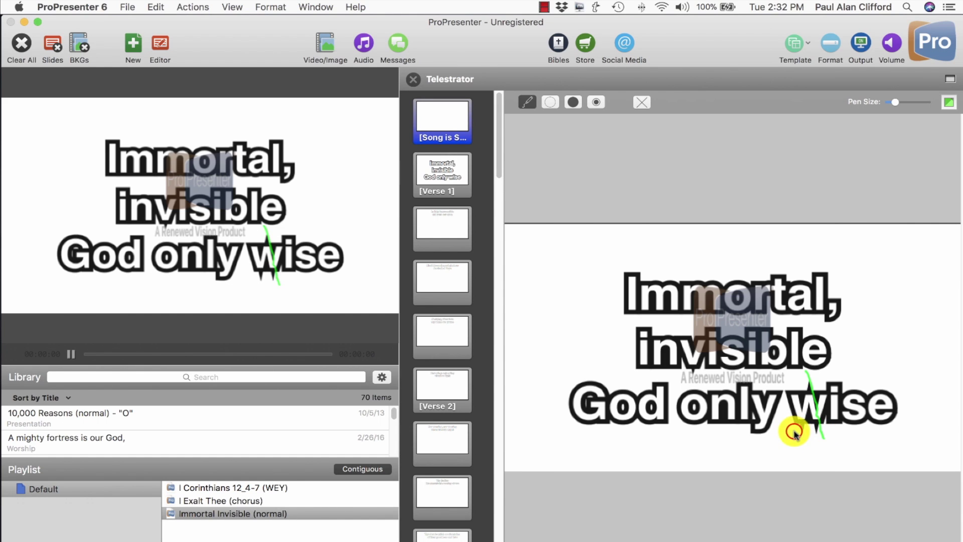
pyautogui.moveTo(794, 432); pyautogui.dragTo(811, 382)
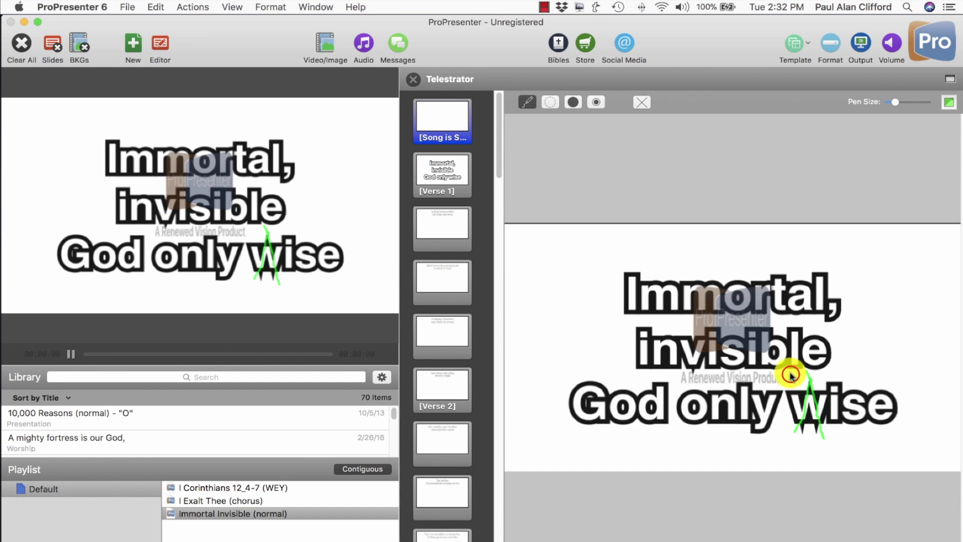
pyautogui.moveTo(791, 377); pyautogui.dragTo(797, 401)
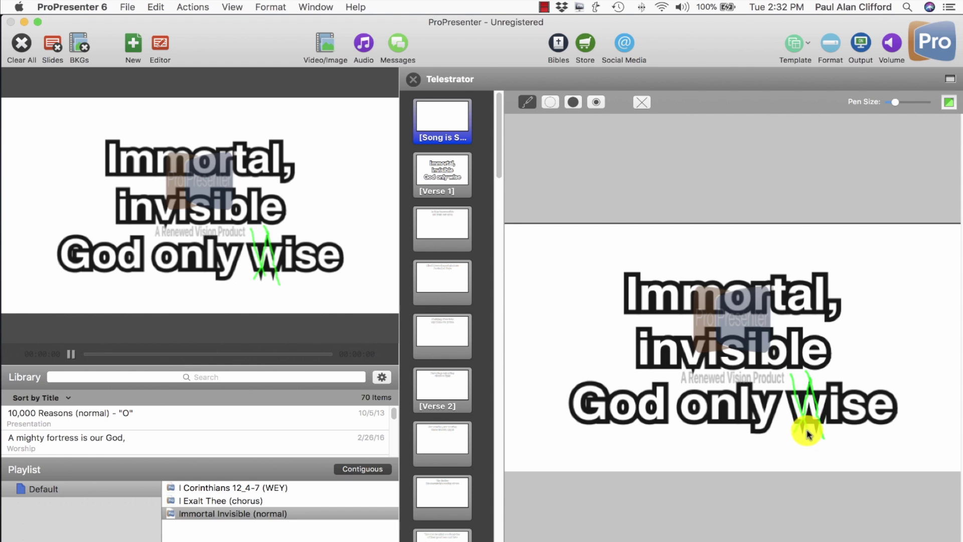
pyautogui.moveTo(800, 430); pyautogui.dragTo(806, 393)
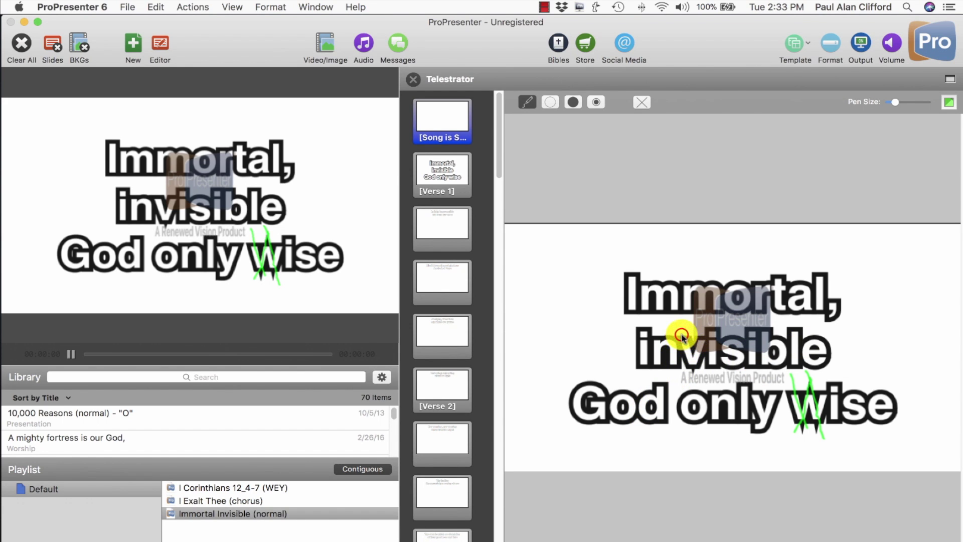
# - Mark the horn on the v of 'invisible', then clear all markings from the live slide
pyautogui.moveTo(683, 336); pyautogui.dragTo(692, 360)
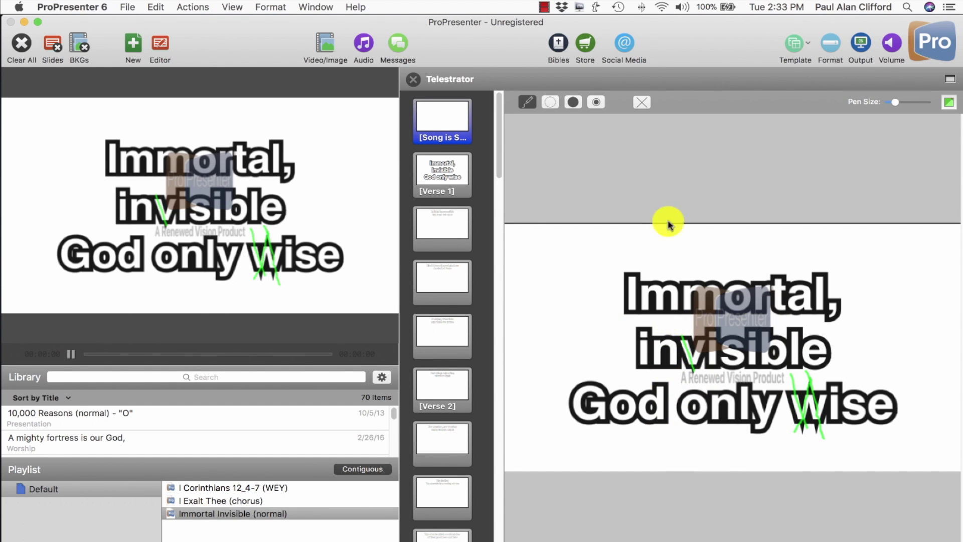
pyautogui.click(415, 79)
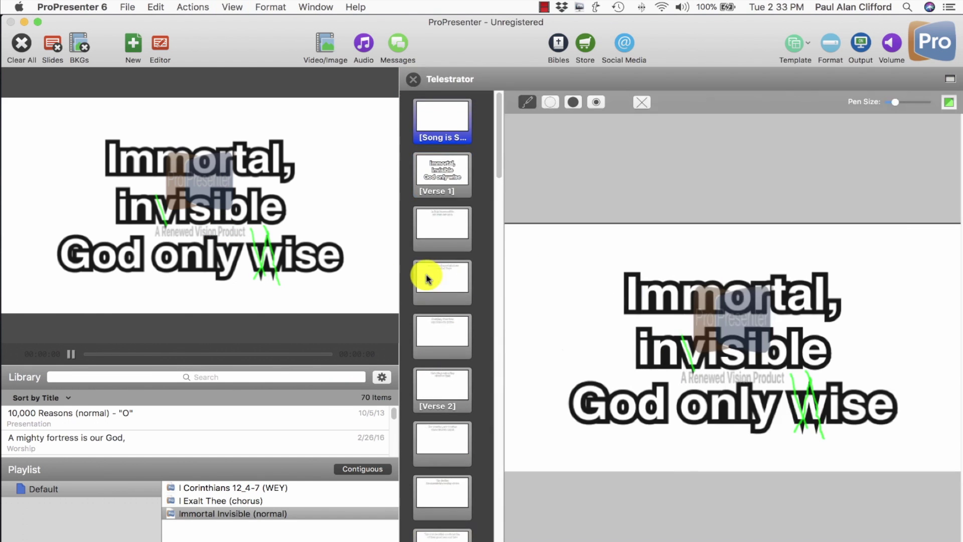
pyautogui.click(641, 102)
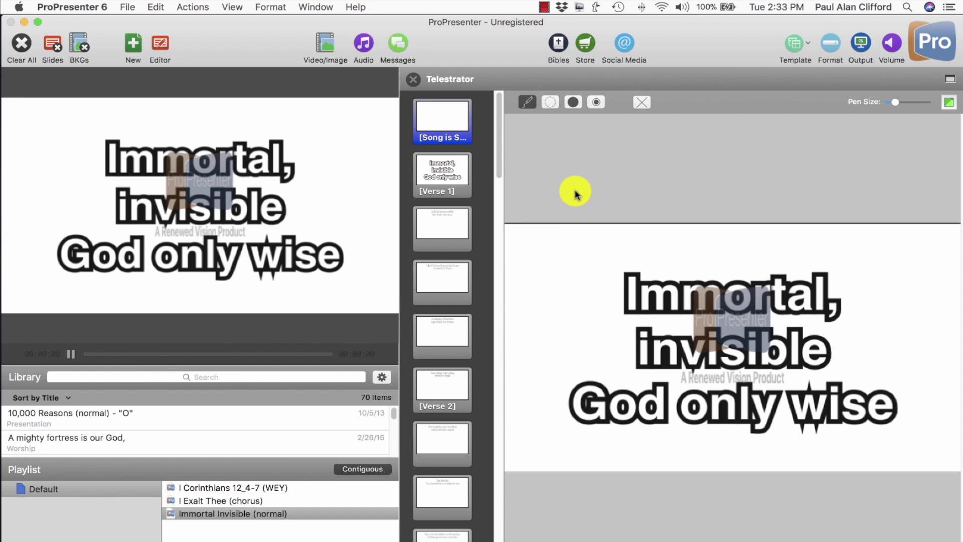
pyautogui.click(413, 79)
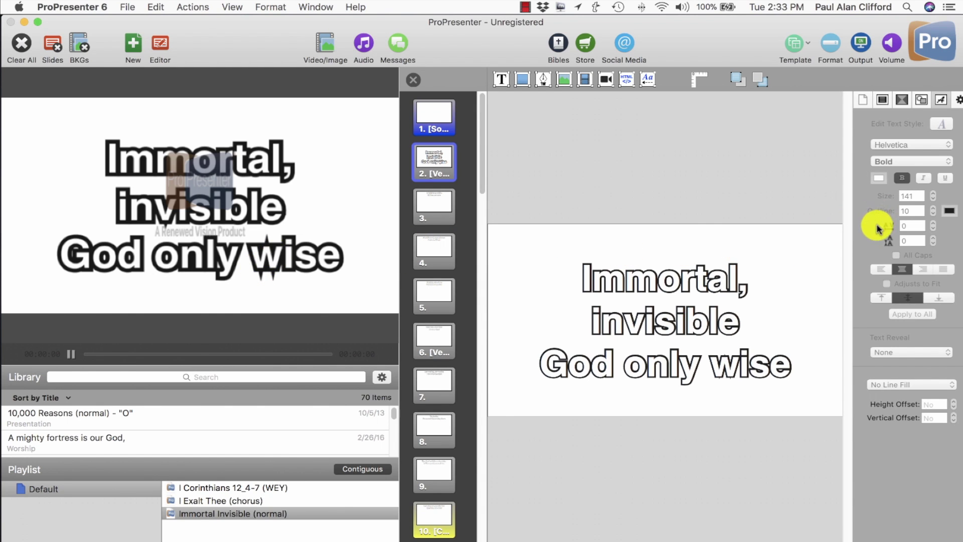
# - Select all the lyric text and step the outline thickness down to 5
pyautogui.click(676, 326)
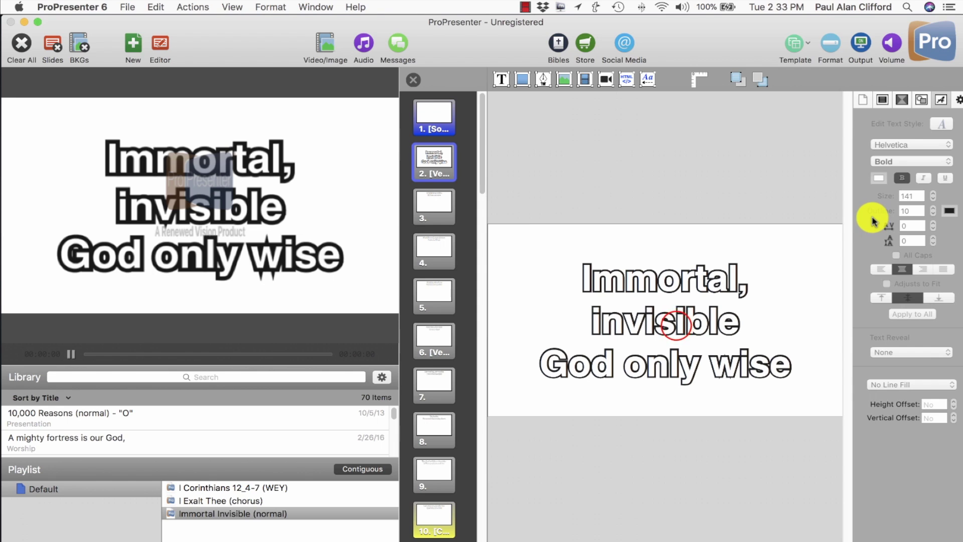
pyautogui.tripleClick(676, 324)
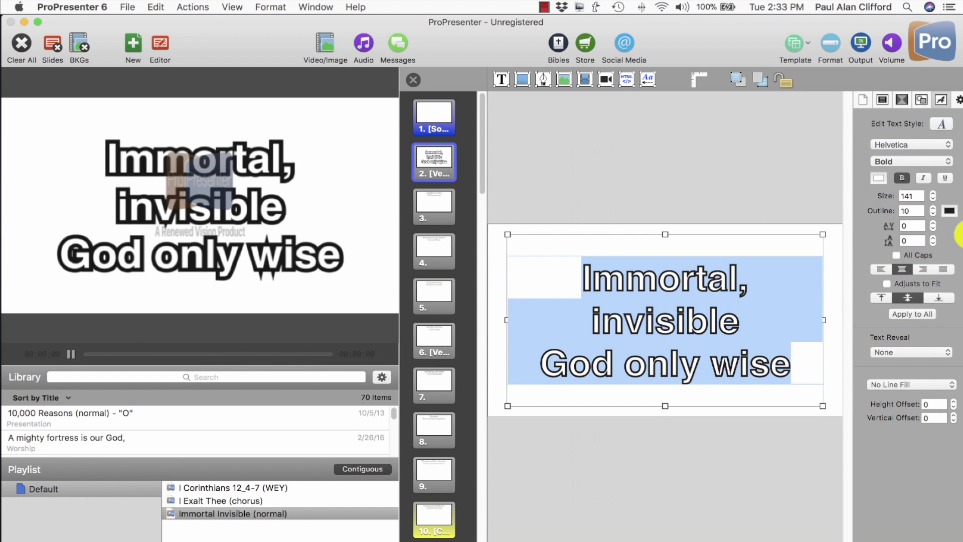
pyautogui.click(931, 216)
pyautogui.click(932, 216)
pyautogui.click(932, 216)
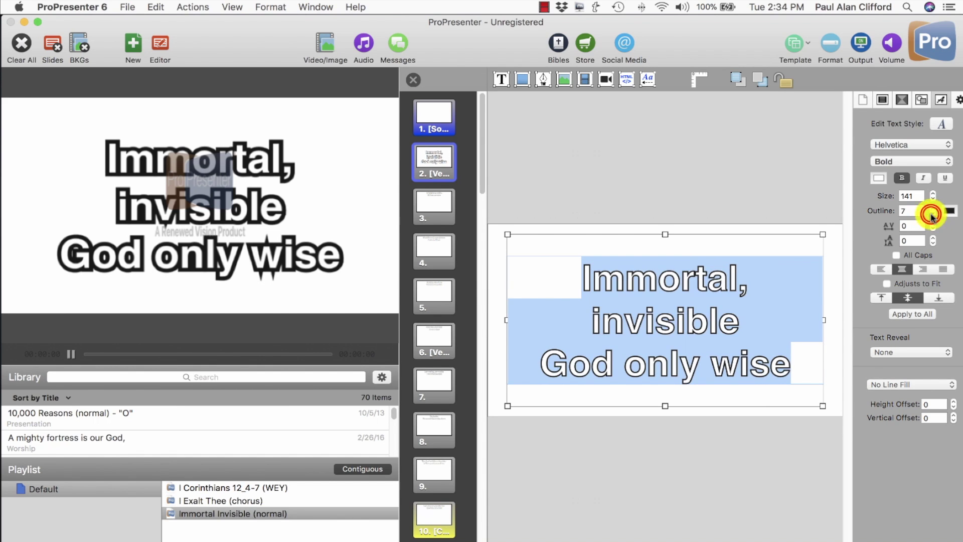
pyautogui.click(932, 216)
pyautogui.click(932, 216)
pyautogui.click(932, 216)
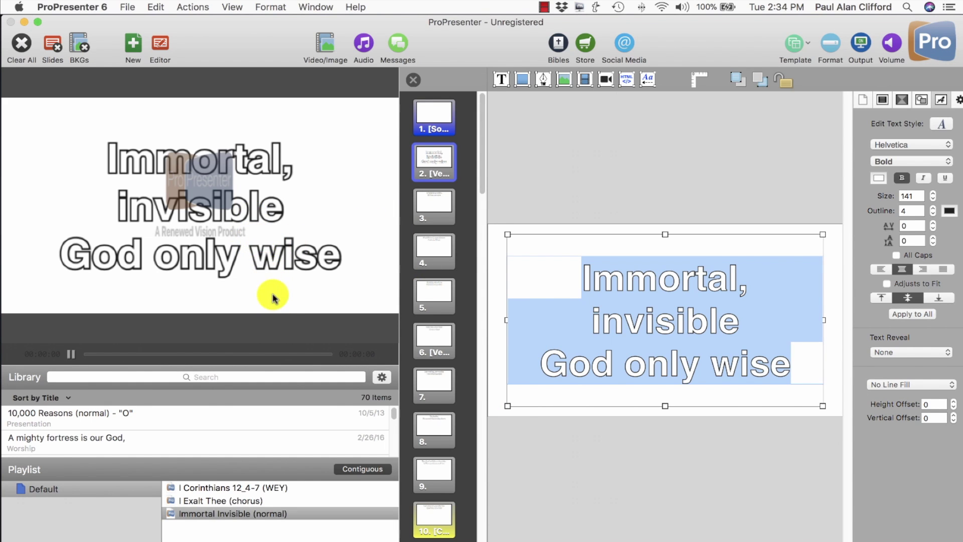
pyautogui.click(932, 209)
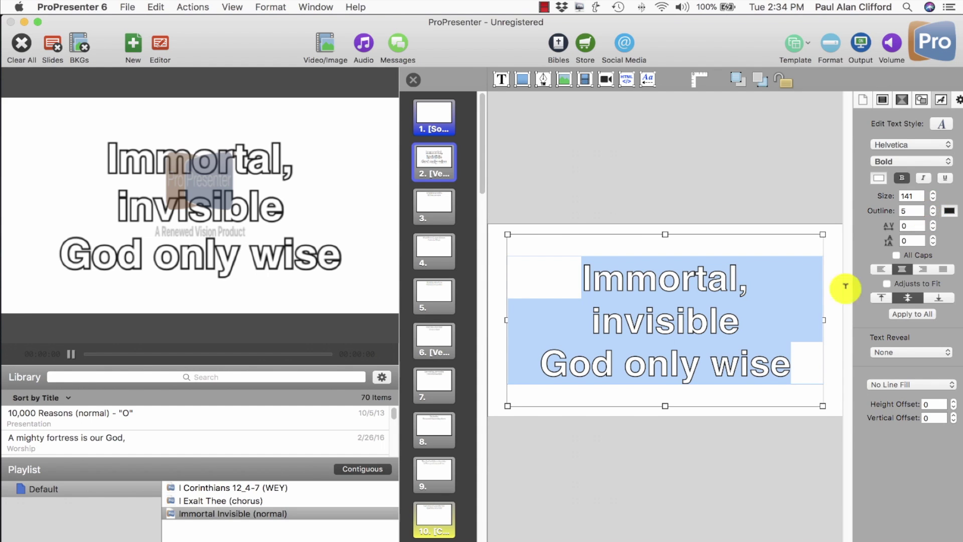